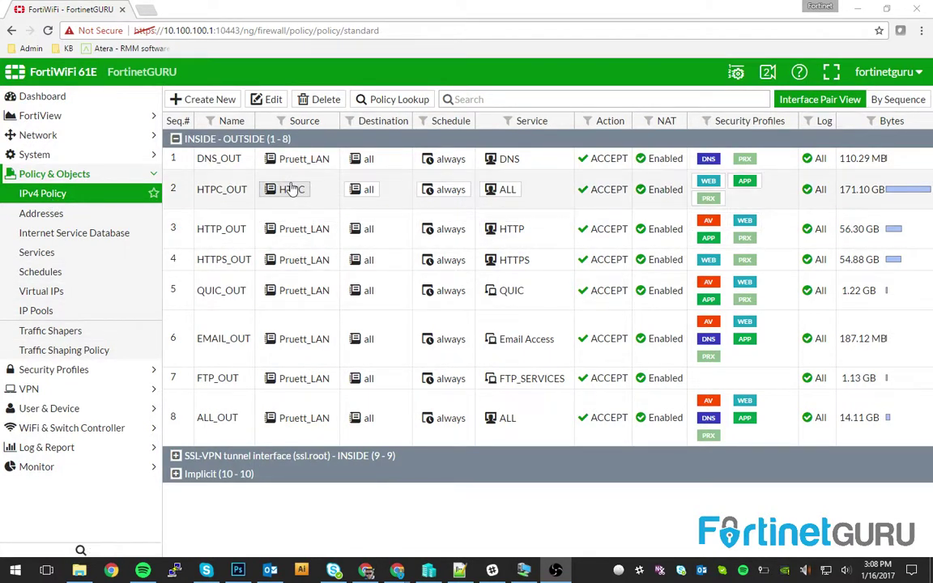
# Step: Review the policy list and collapse the INSIDE - OUTSIDE (1-8) policy group
pyautogui.moveTo(292, 188)
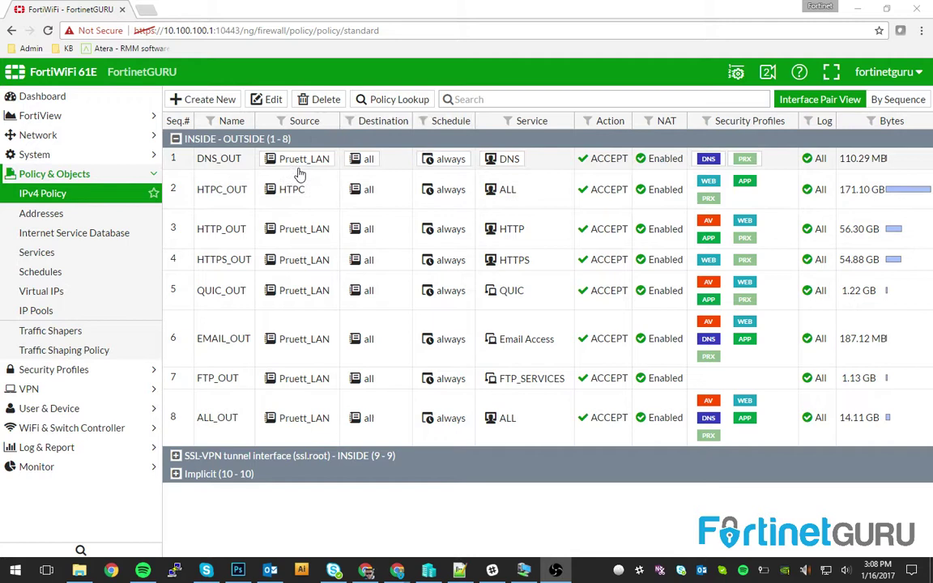
pyautogui.moveTo(300, 162)
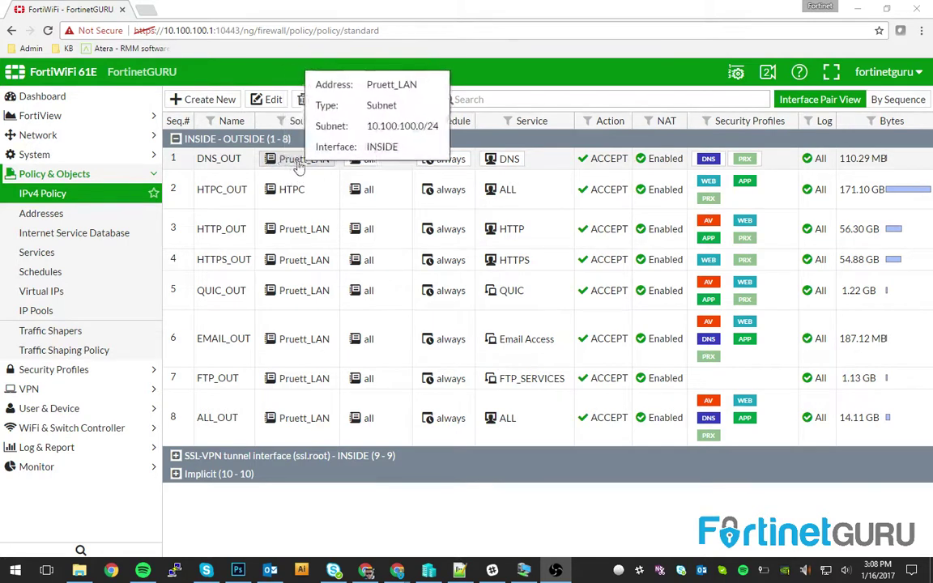
pyautogui.click(176, 140)
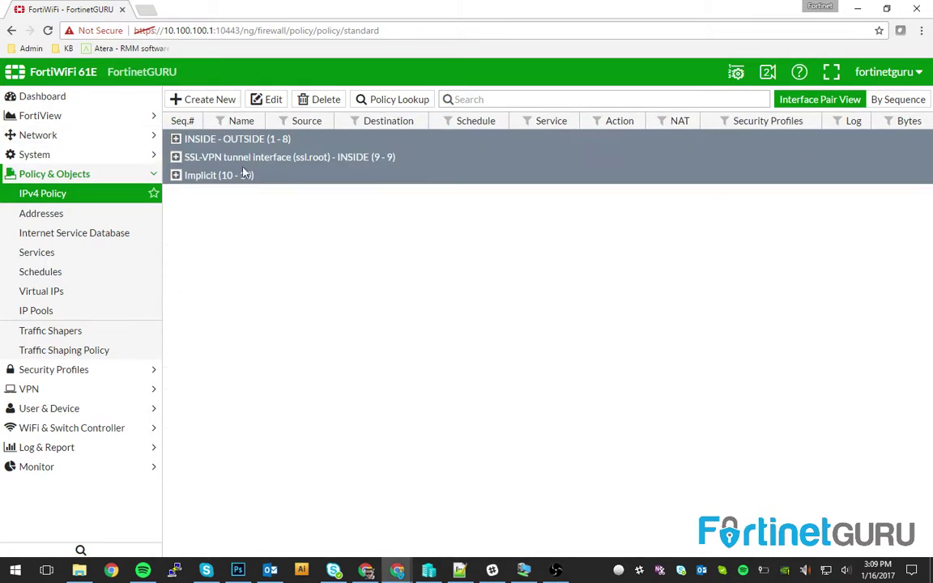
# Step: Start a new policy named iPhone_Devices, with INSIDE incoming and OUTSIDE outgoing interfaces
pyautogui.click(208, 100)
pyautogui.click(288, 125)
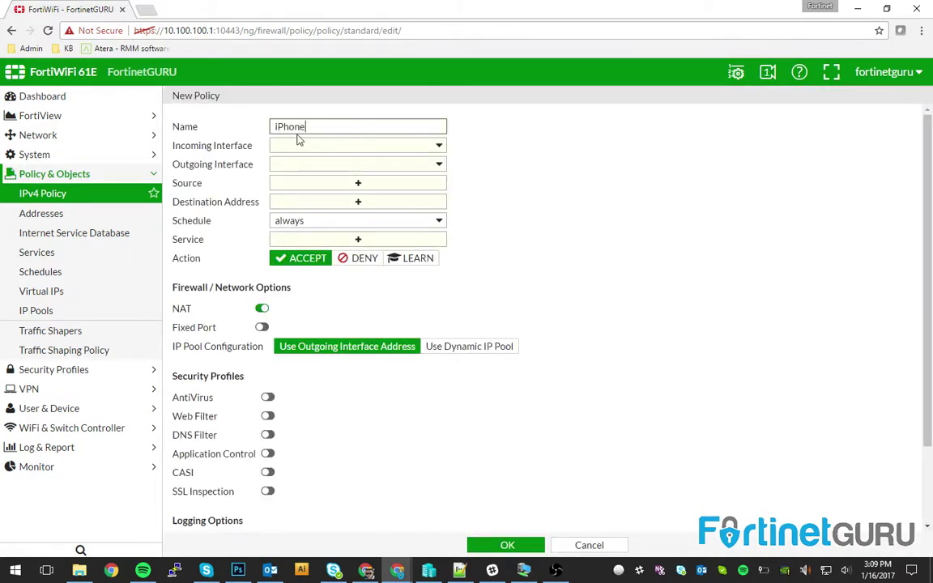
pyautogui.write('iPhone_Devices')
pyautogui.click(299, 145)
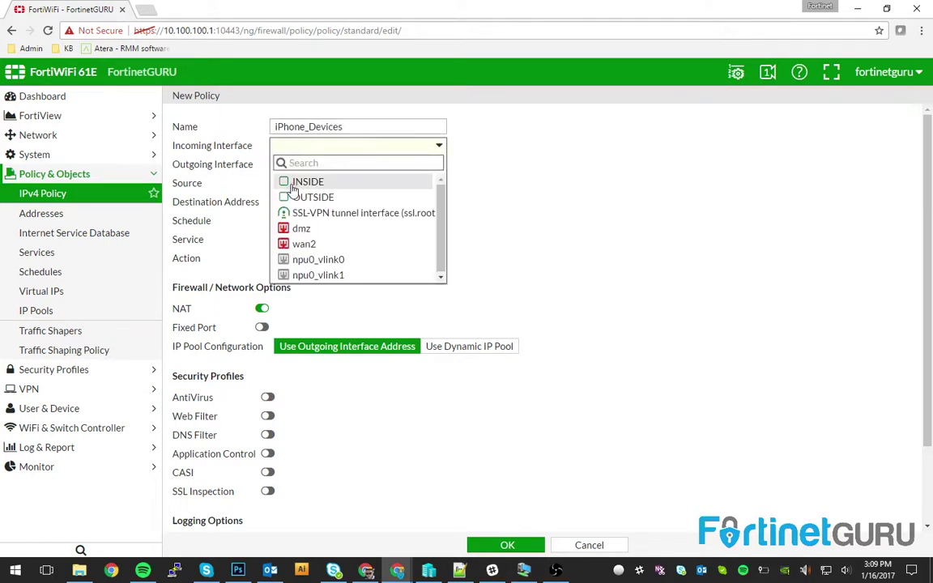
pyautogui.click(307, 182)
pyautogui.click(299, 163)
pyautogui.click(301, 216)
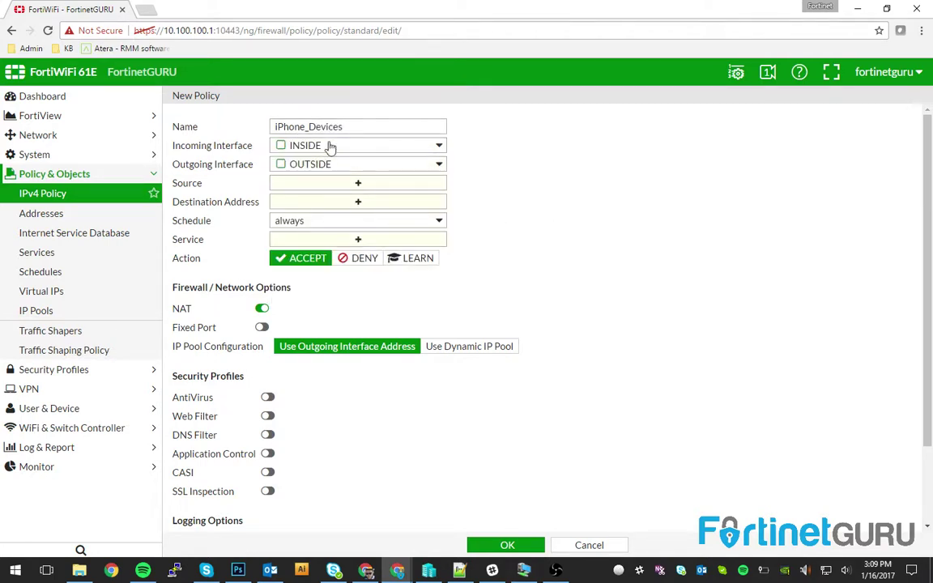
pyautogui.doubleClick(367, 125)
pyautogui.click(369, 127)
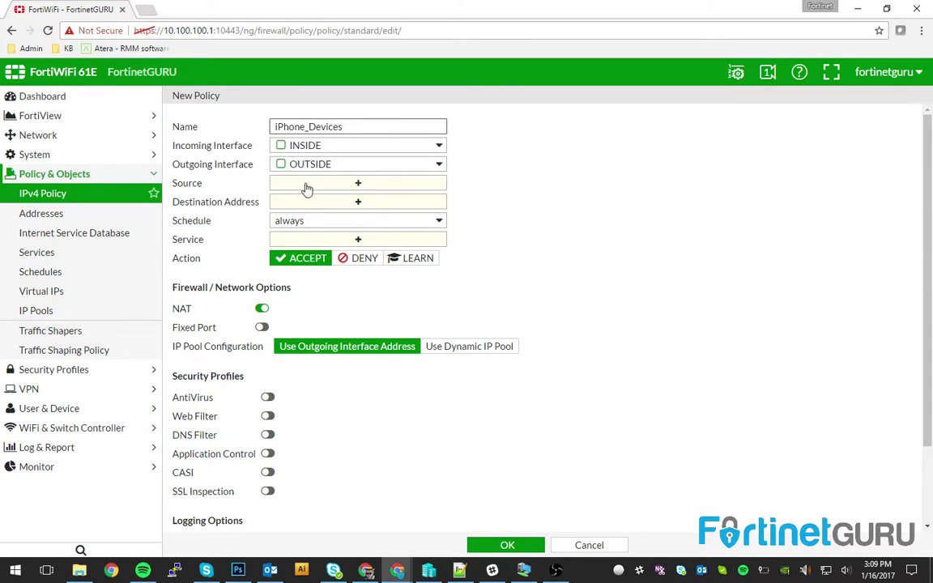
# Step: Add the Pruett_LAN address and the iPhone device category as the policy's source
pyautogui.click(357, 184)
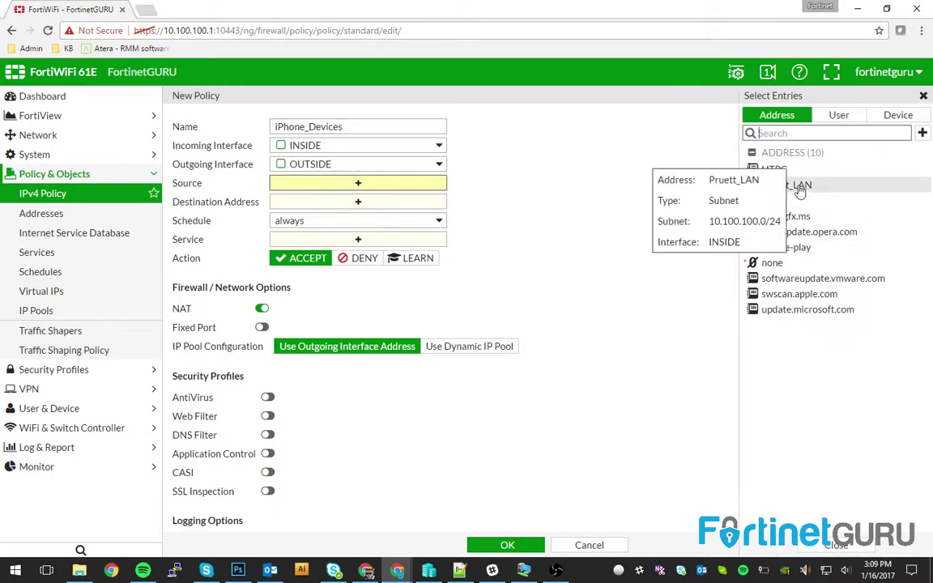
pyautogui.click(792, 183)
pyautogui.click(898, 116)
pyautogui.scroll(-1, 794, 215)
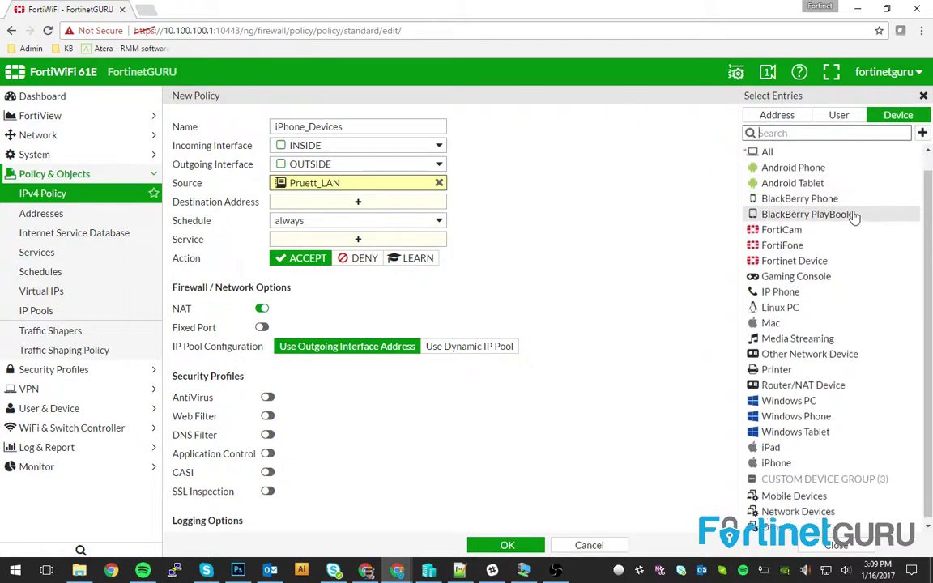
pyautogui.click(794, 459)
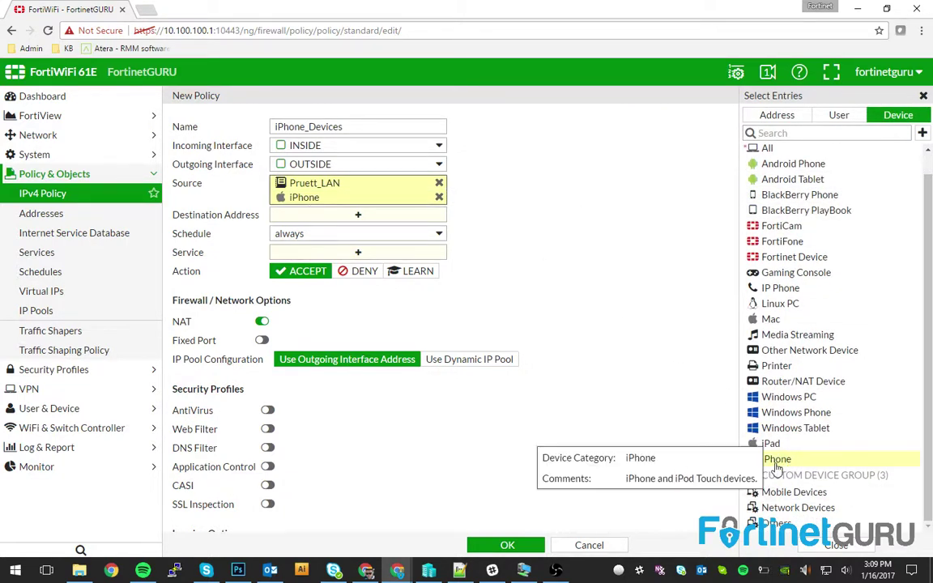
pyautogui.click(777, 115)
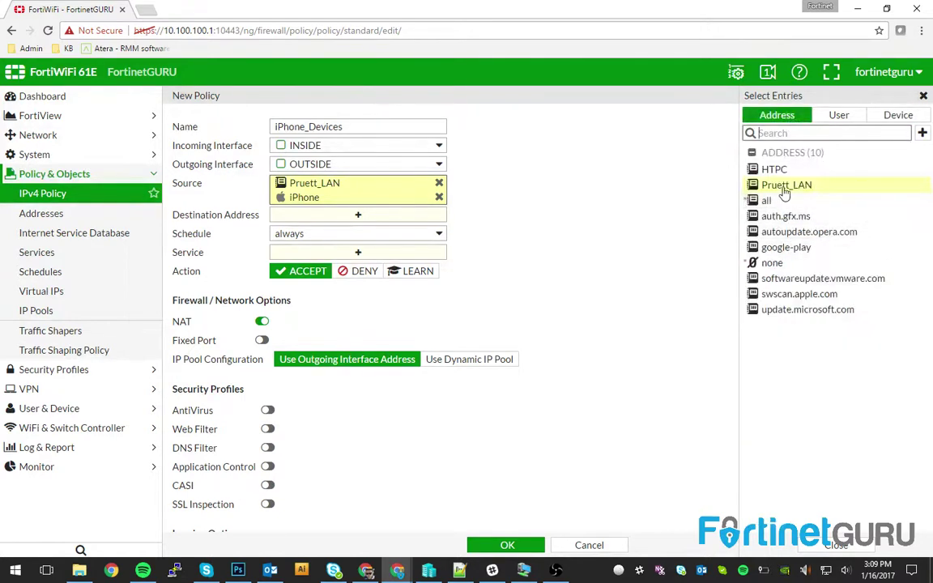
pyautogui.moveTo(802, 188)
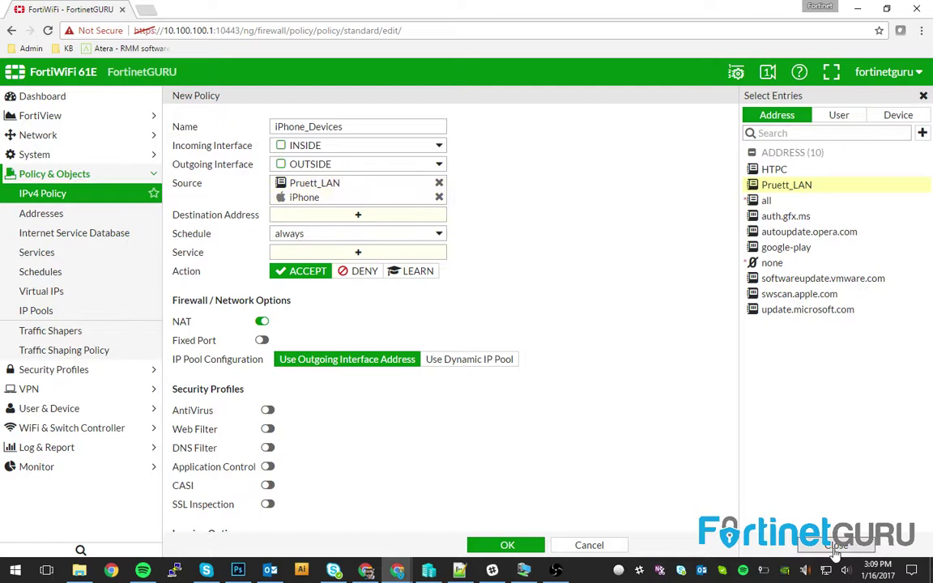
pyautogui.click(302, 271)
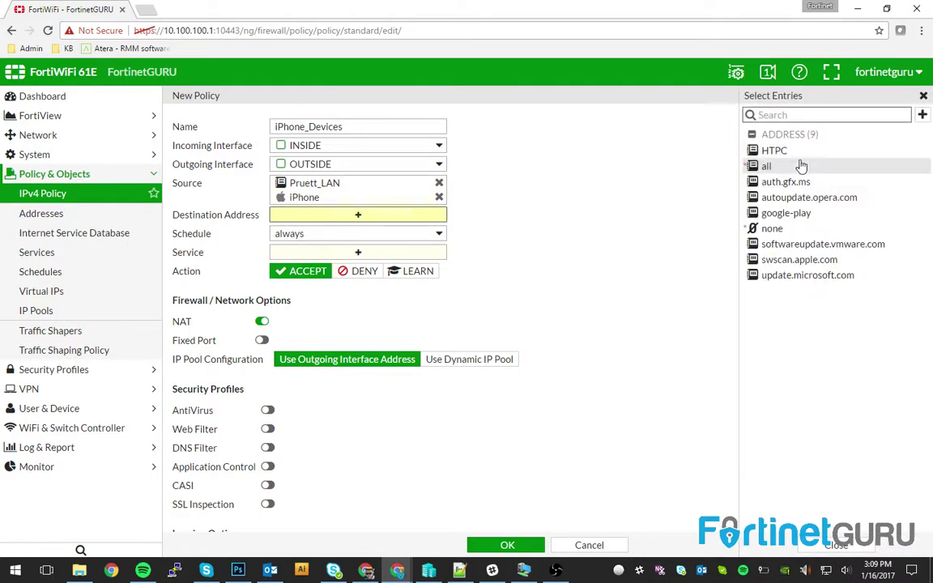
# Step: Set destination to all and service to ALL, then save the policy with OK
pyautogui.click(798, 166)
pyautogui.click(360, 256)
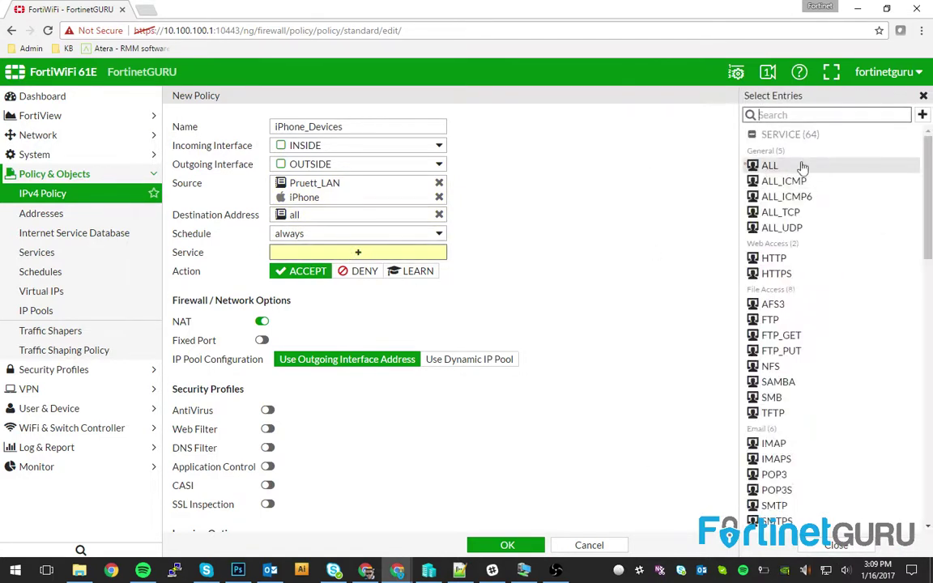
pyautogui.click(810, 165)
pyautogui.click(838, 543)
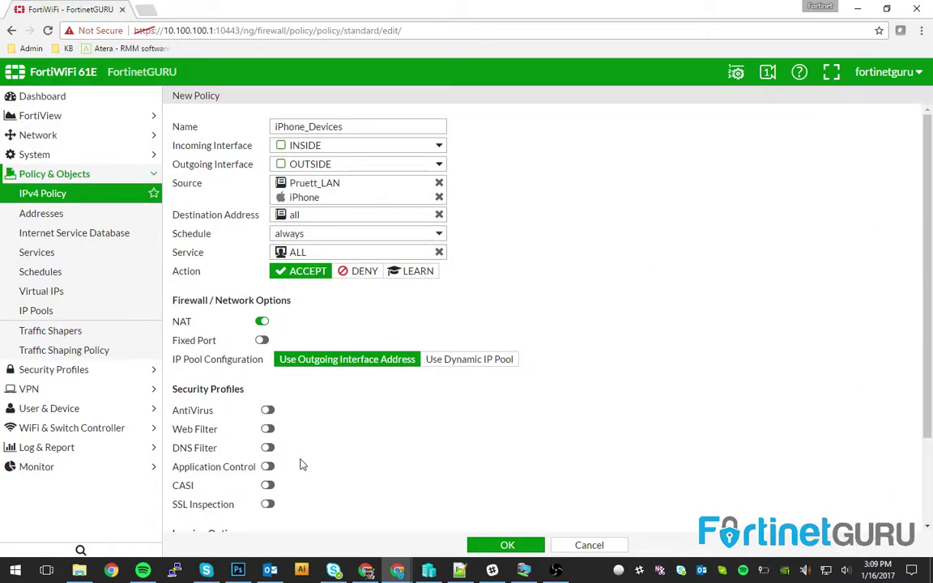
pyautogui.scroll(-3, 300, 464)
pyautogui.click(502, 546)
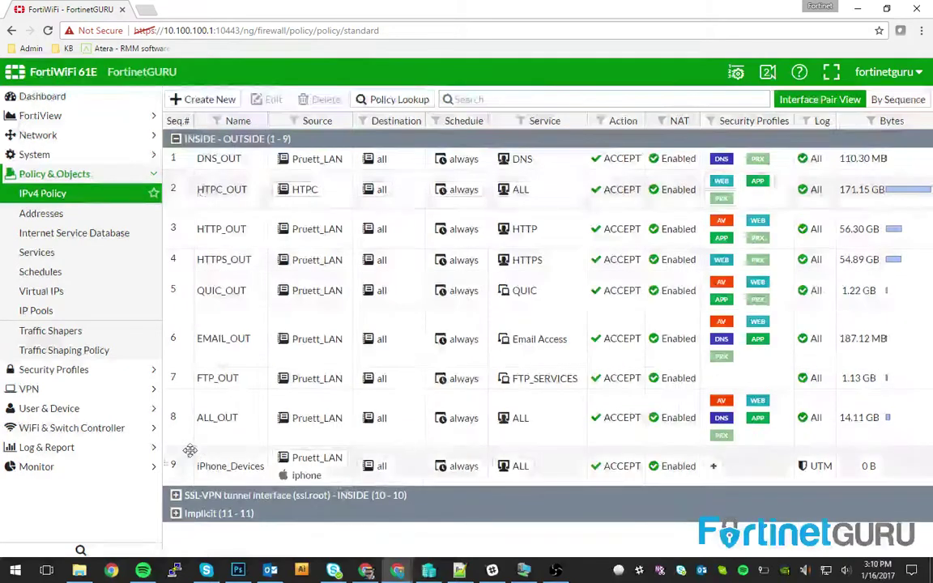
# Step: Drag iPhone_Devices to sequence 1 at the top of the INSIDE - OUTSIDE group
pyautogui.moveTo(171, 458); pyautogui.dragTo(166, 158)
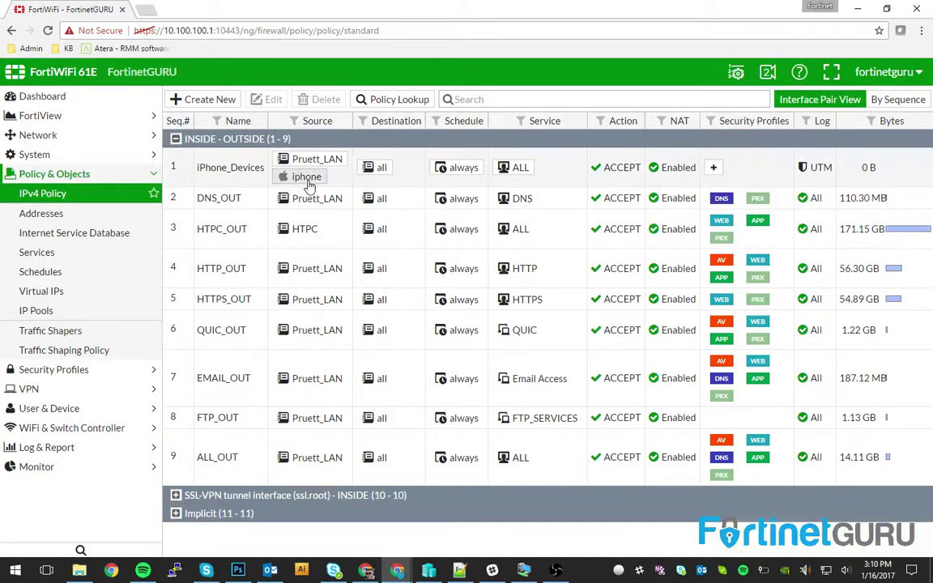
pyautogui.moveTo(309, 186)
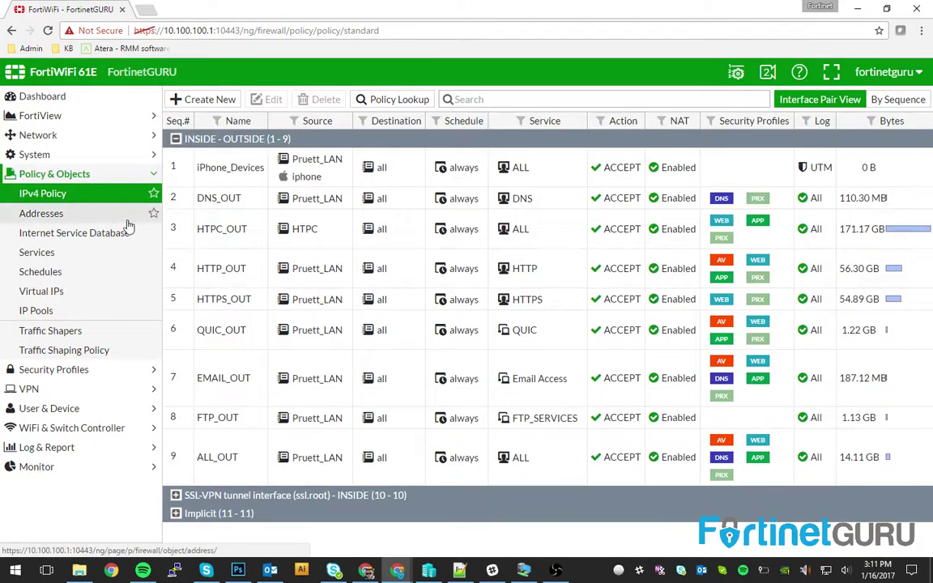
# Step: Browse the device categories in iPhone_Devices' source picker and close it unchanged
pyautogui.click(314, 167)
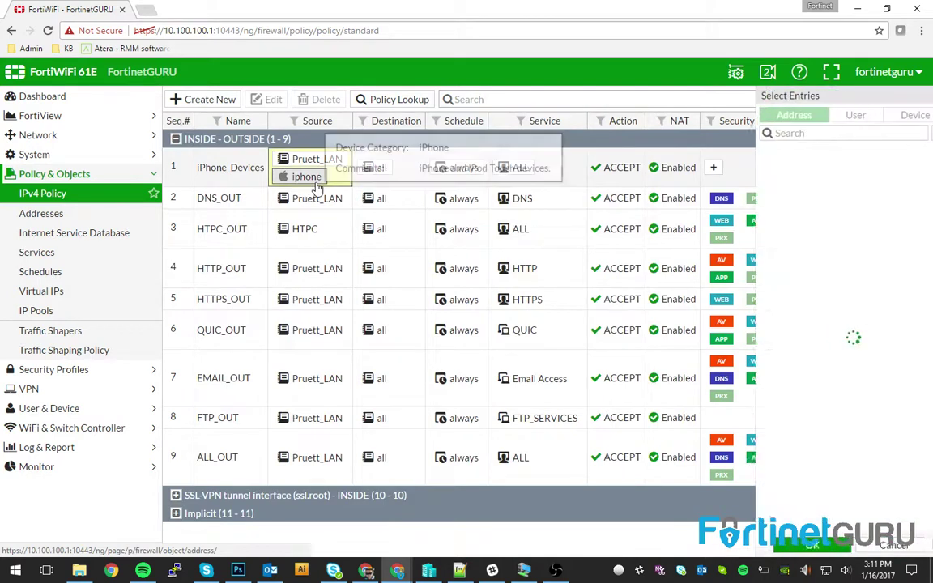
pyautogui.click(897, 115)
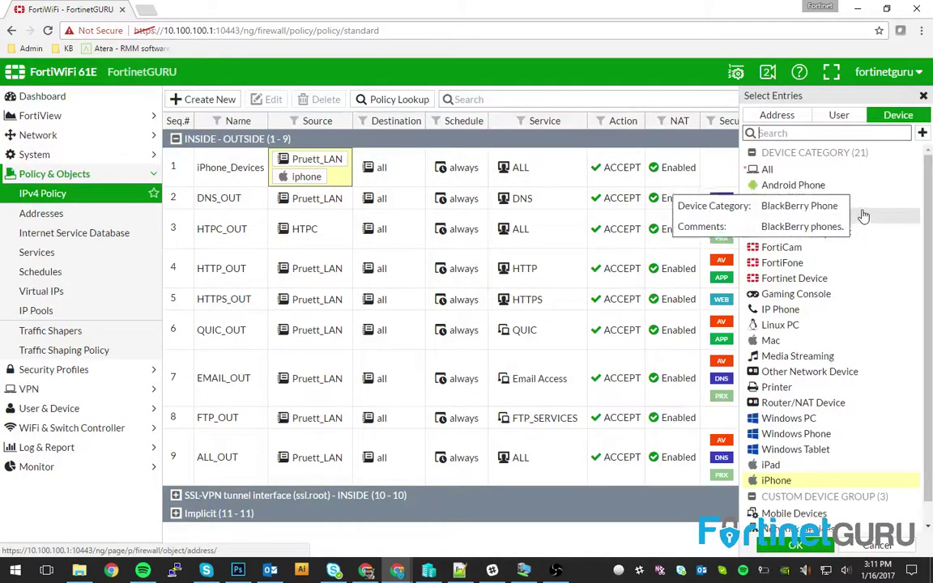
pyautogui.scroll(-1, 883, 259)
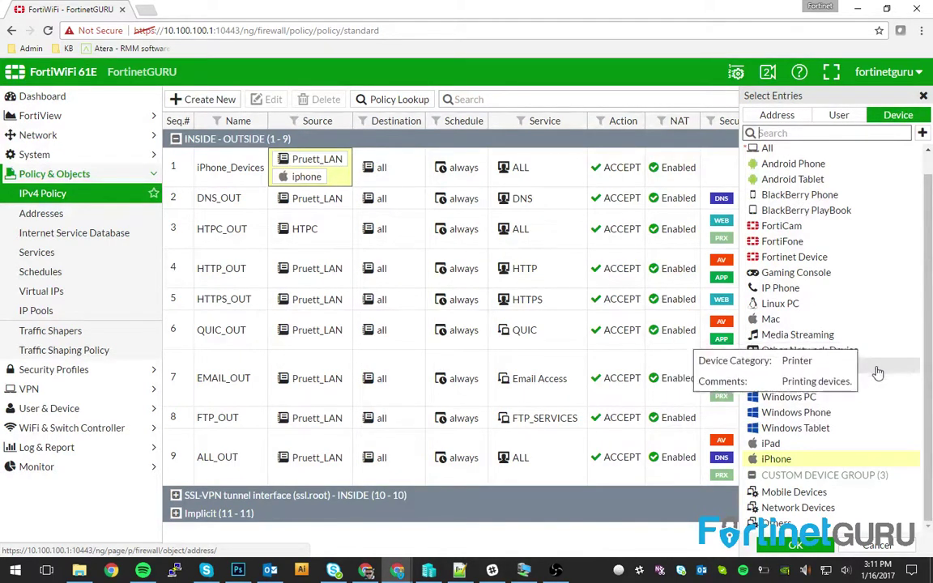
pyautogui.click(411, 234)
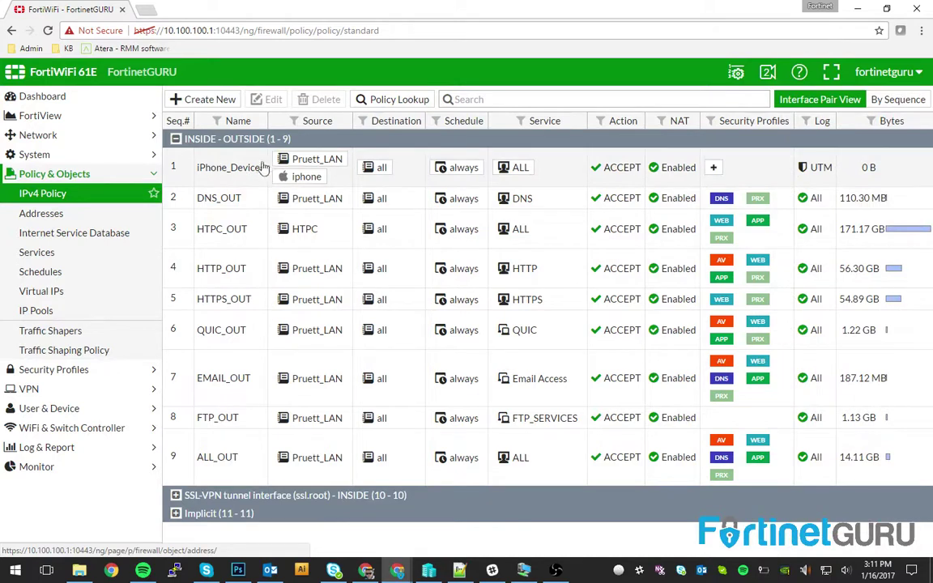
pyautogui.click(33, 192)
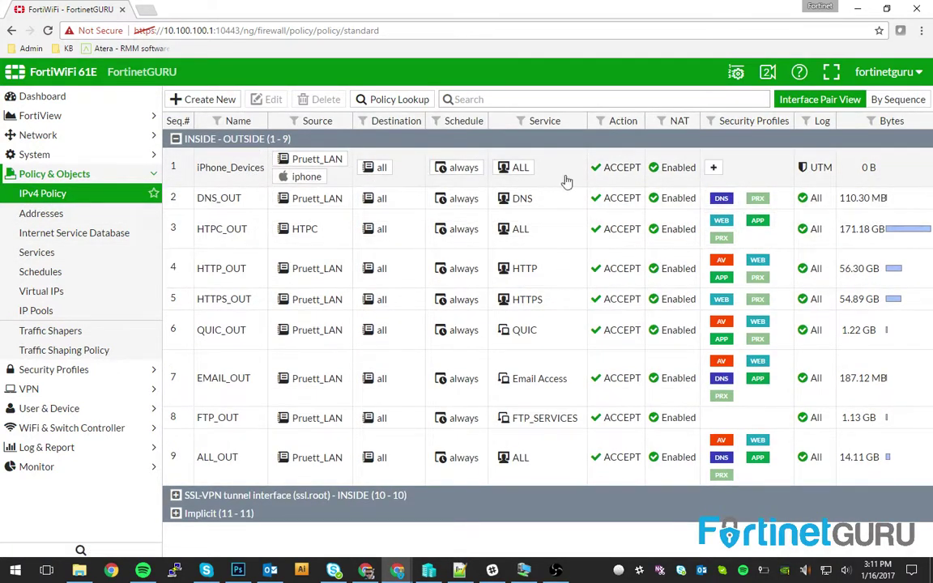
pyautogui.moveTo(868, 169)
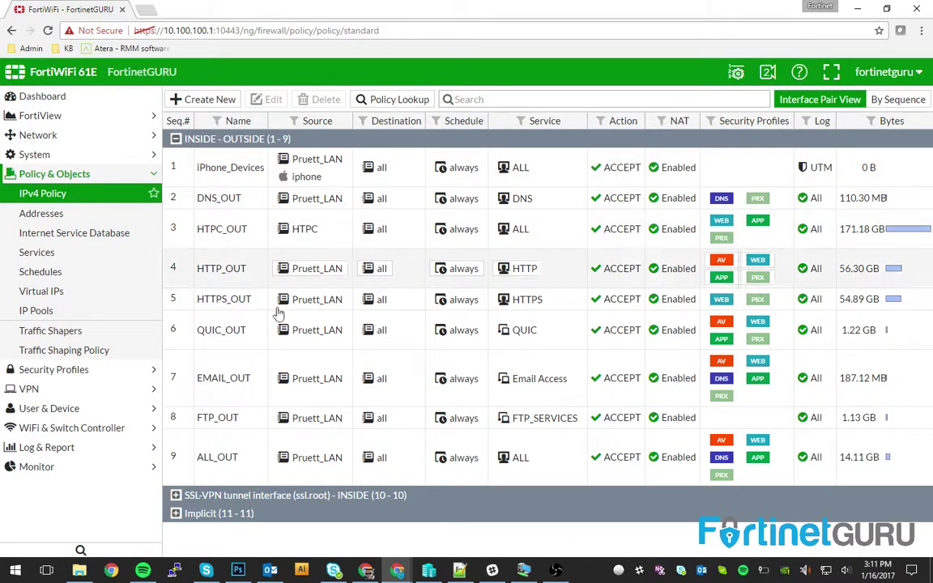
pyautogui.click(217, 469)
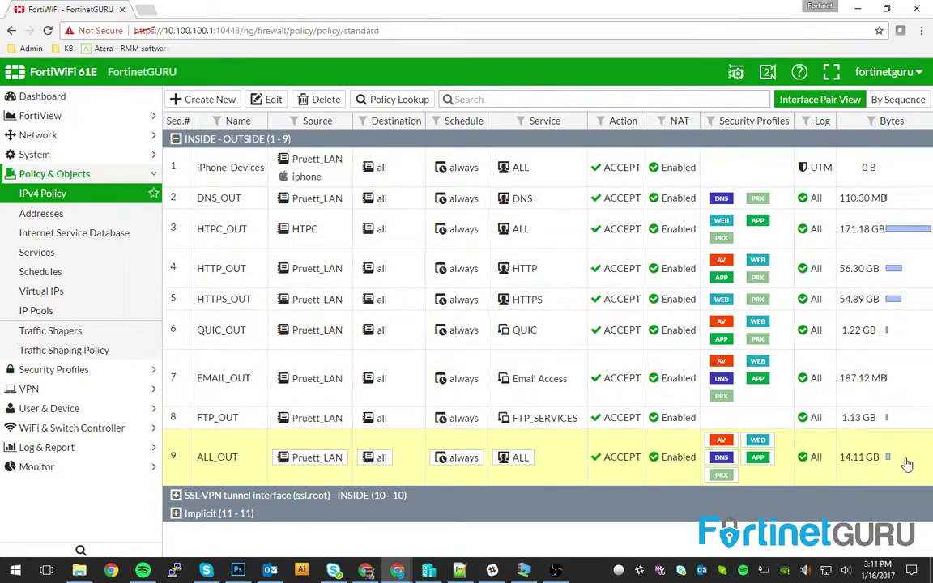
pyautogui.click(178, 516)
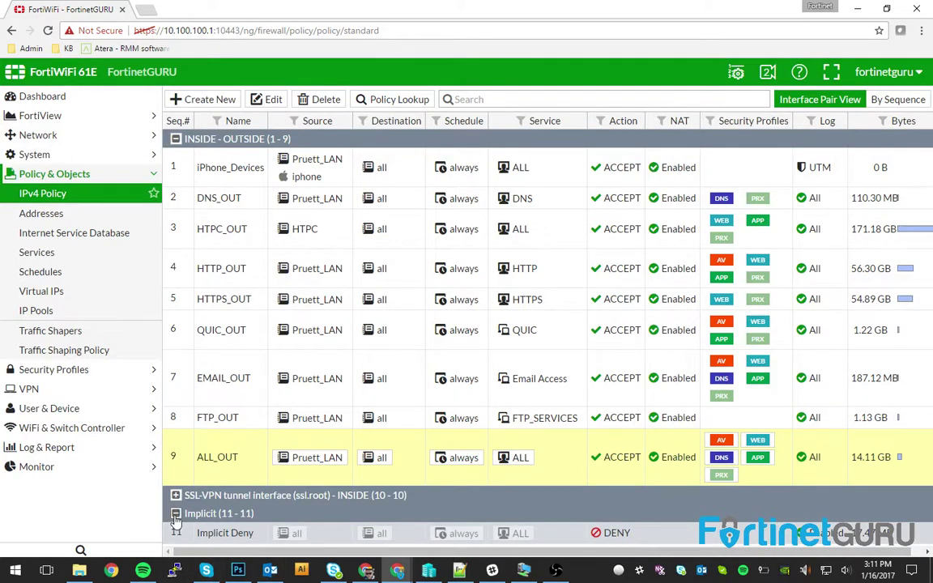
pyautogui.moveTo(166, 463); pyautogui.dragTo(195, 456)
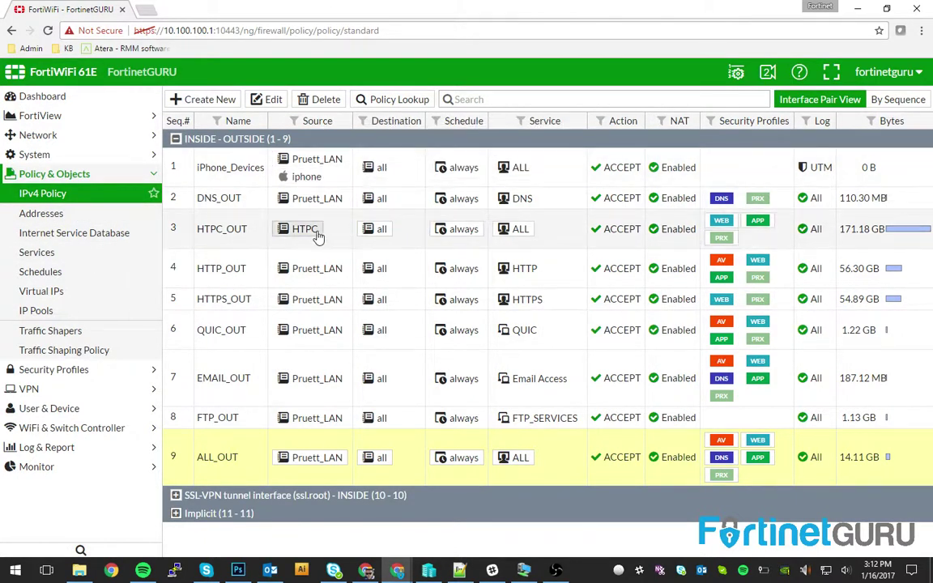
pyautogui.click(312, 235)
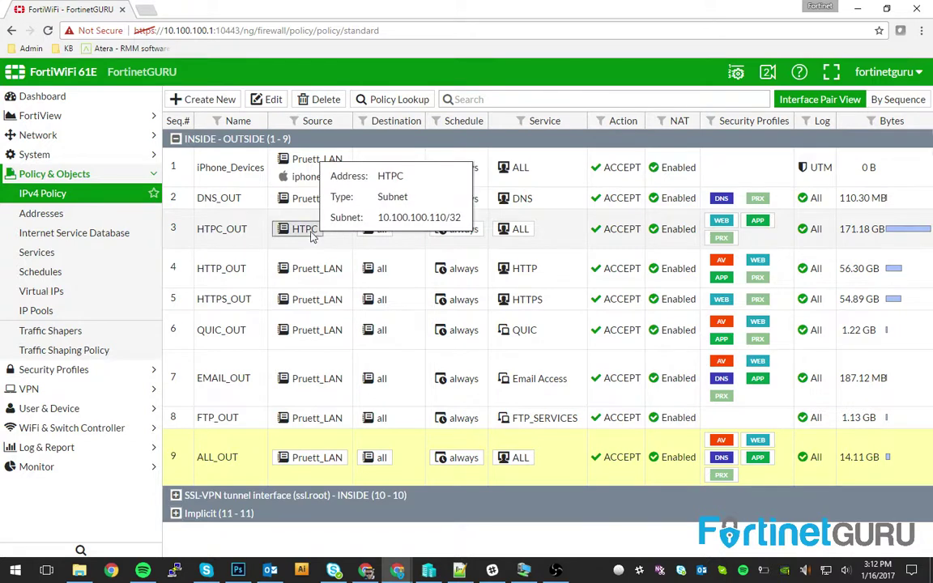
pyautogui.click(898, 116)
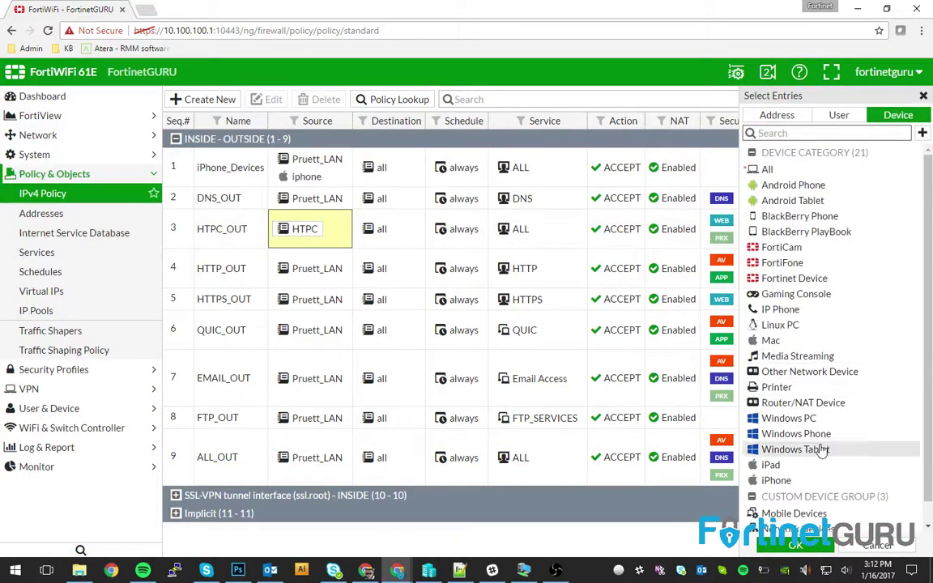
pyautogui.moveTo(827, 422)
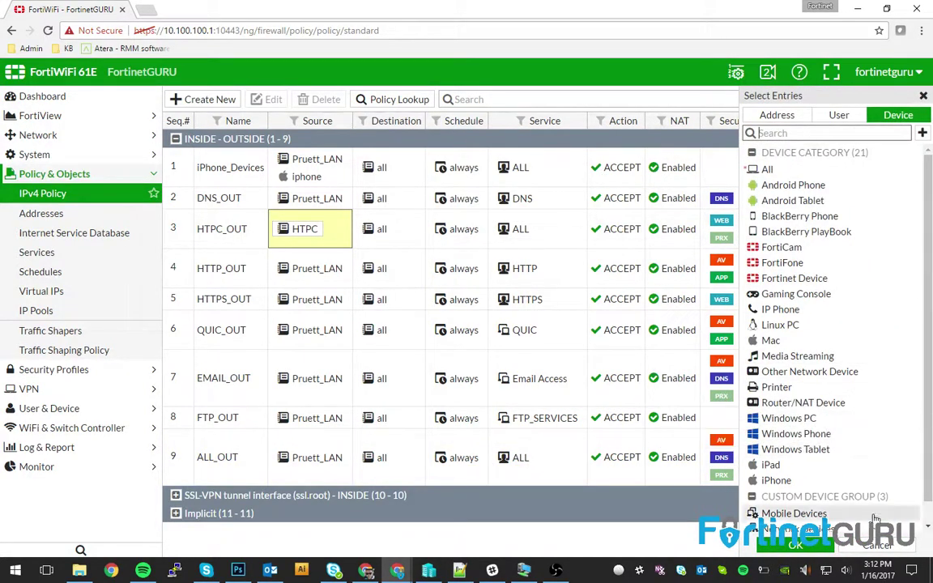
pyautogui.click(697, 429)
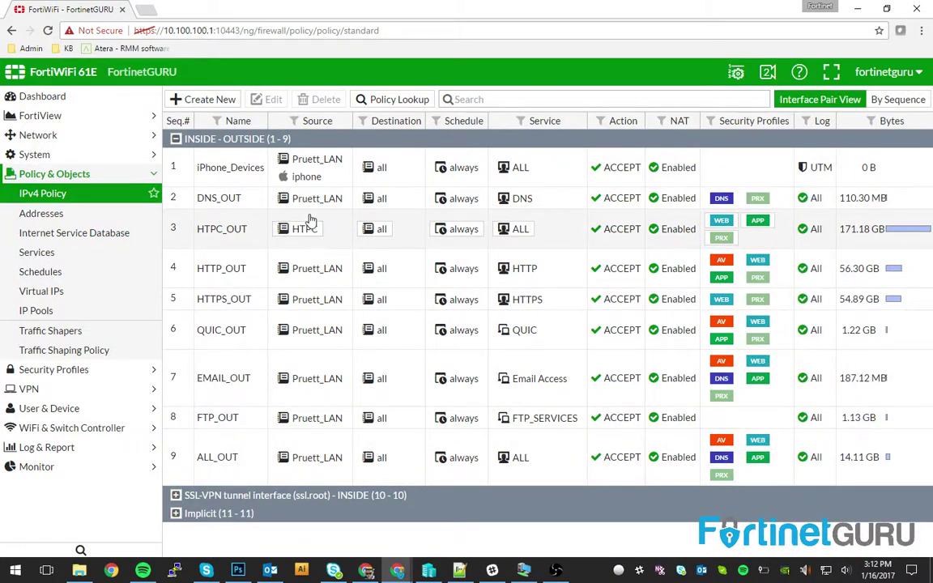
pyautogui.click(74, 194)
pyautogui.moveTo(479, 208)
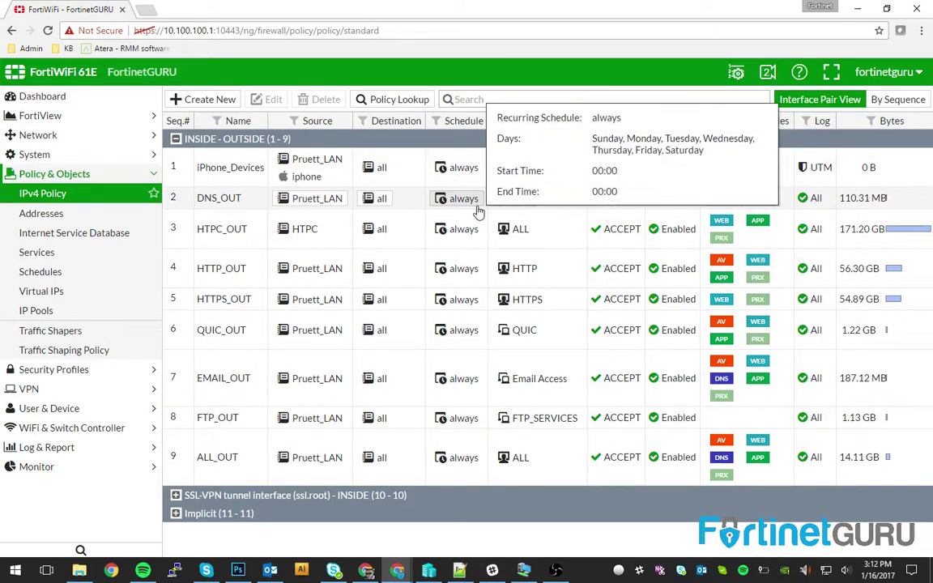